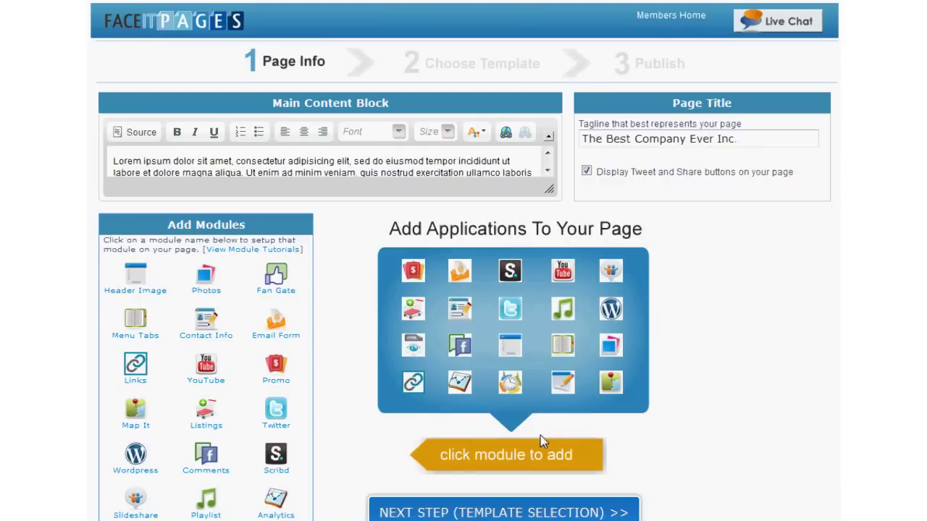
# Step: Upload header-image.png as the Best Company Ever Inc. header banner
pyautogui.click(137, 290)
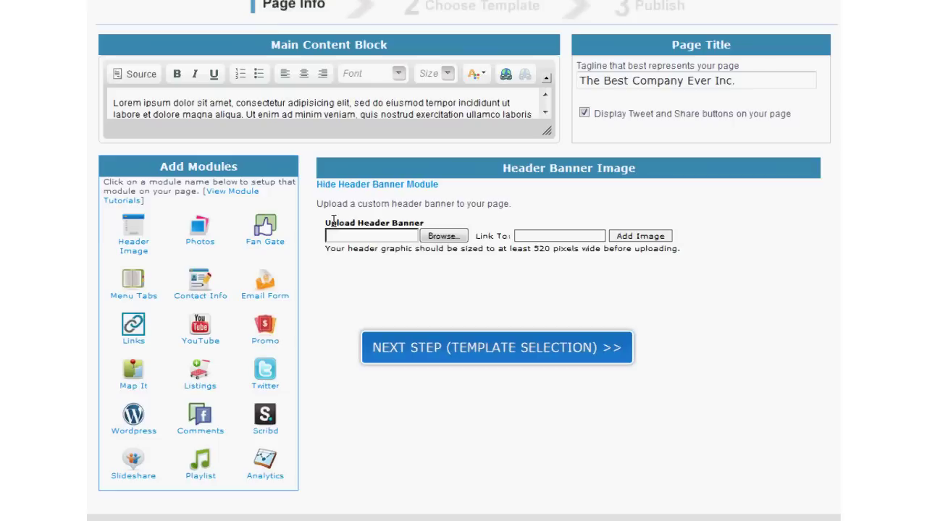
pyautogui.click(433, 237)
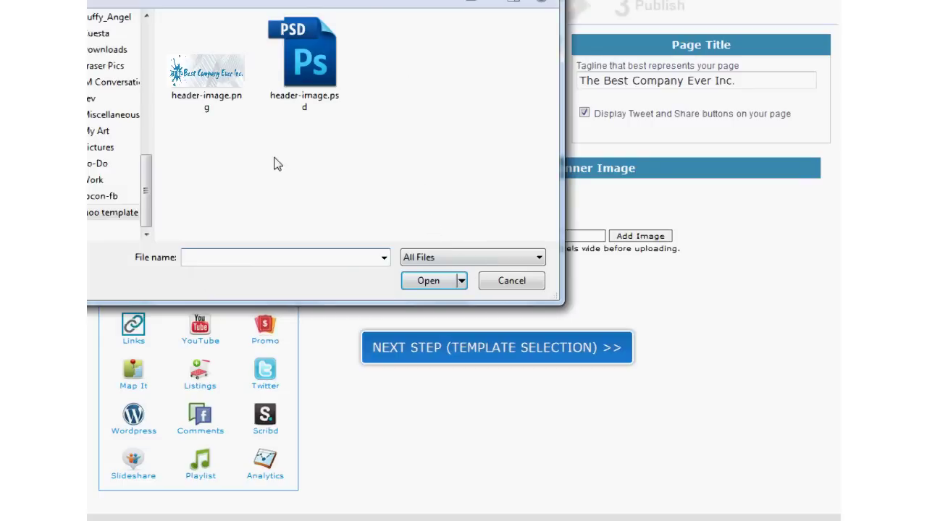
pyautogui.doubleClick(206, 72)
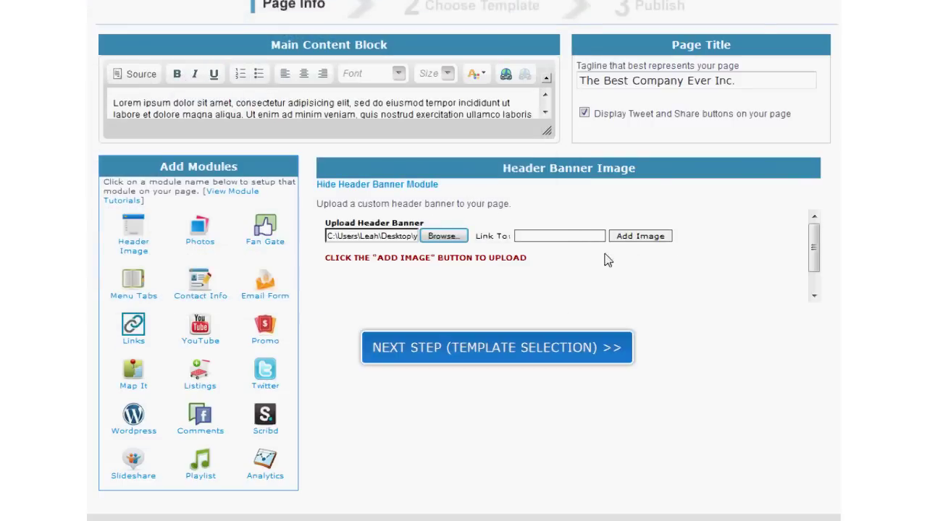
pyautogui.click(638, 239)
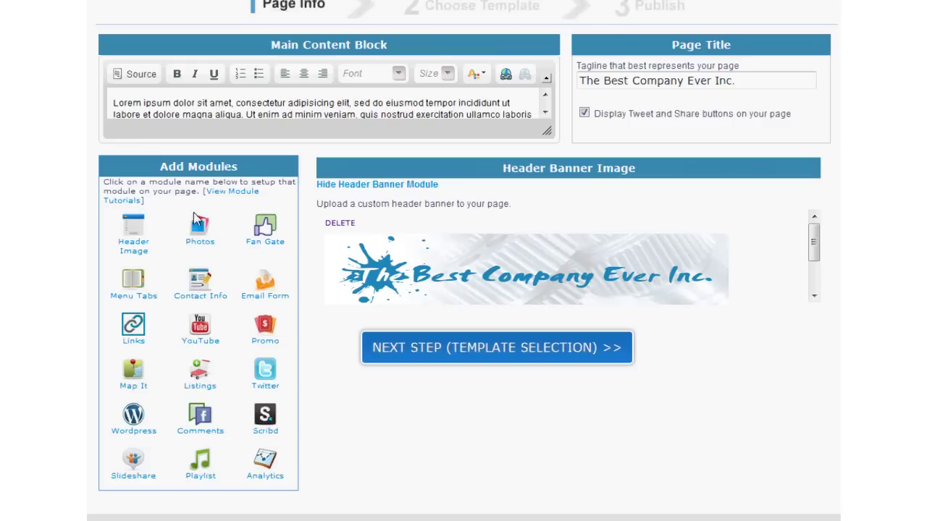
pyautogui.click(198, 225)
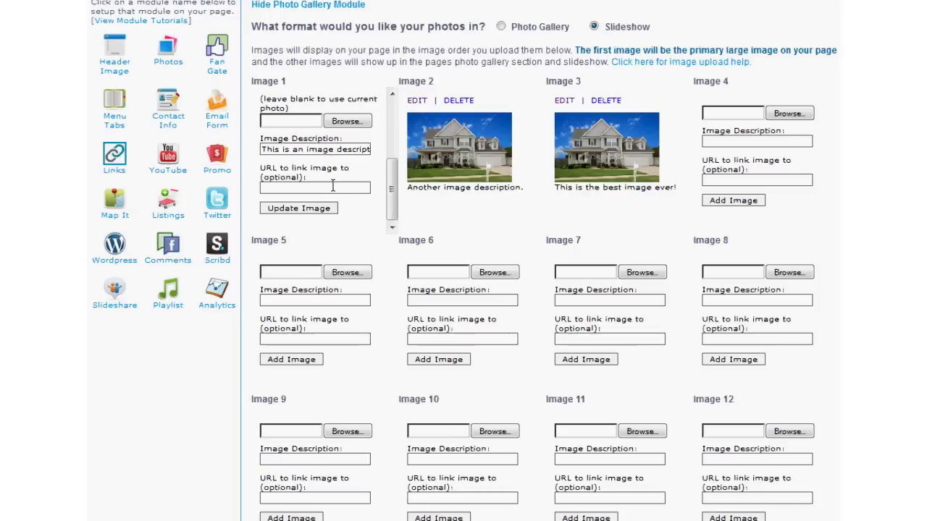
# Step: Save Image 1's house photo and description, keeping the gallery displayed as Slideshow
pyautogui.click(305, 208)
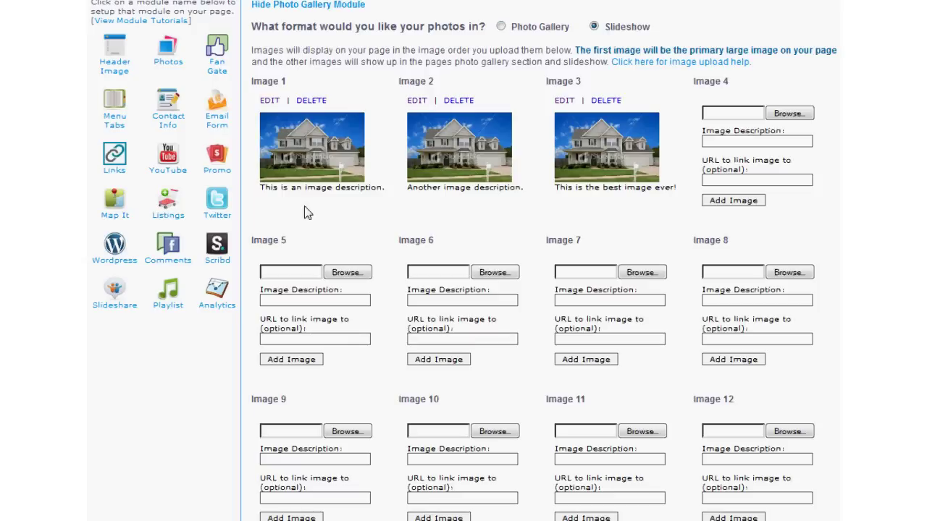
pyautogui.click(501, 29)
pyautogui.click(593, 28)
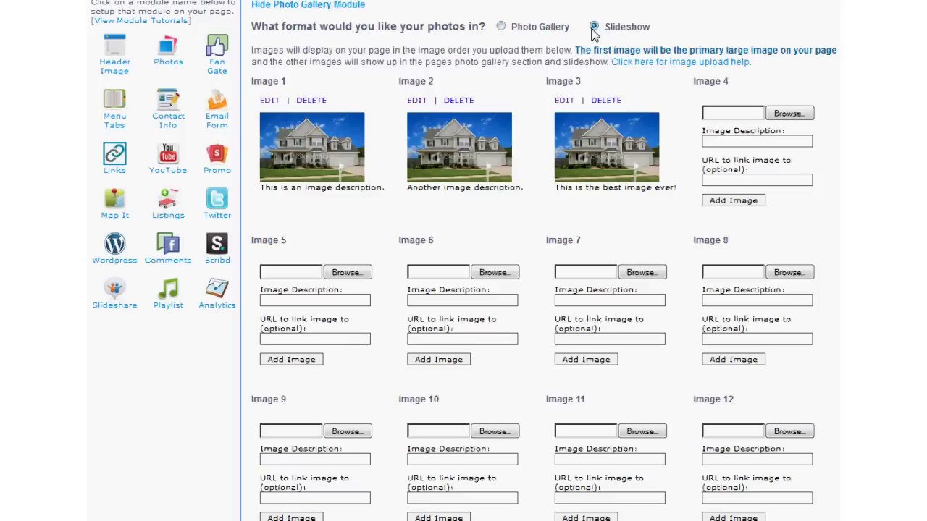
# Step: Save the fan gate with the 'Become a fan! Like our page!' image above its content
pyautogui.click(216, 65)
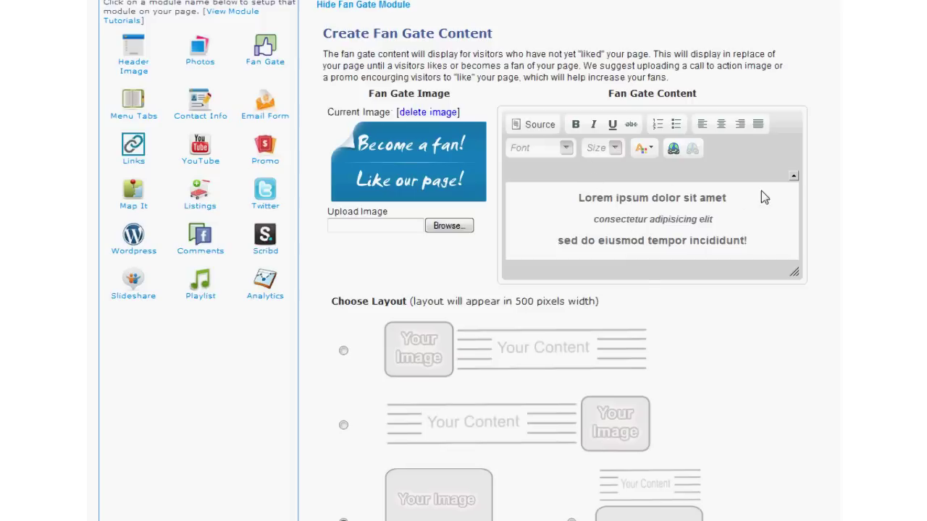
pyautogui.scroll(-3, 464, 261)
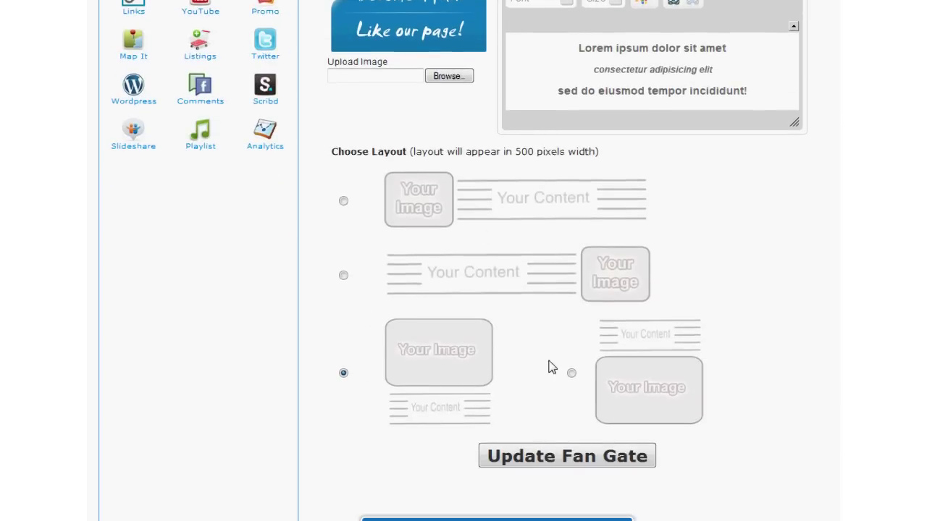
pyautogui.click(536, 462)
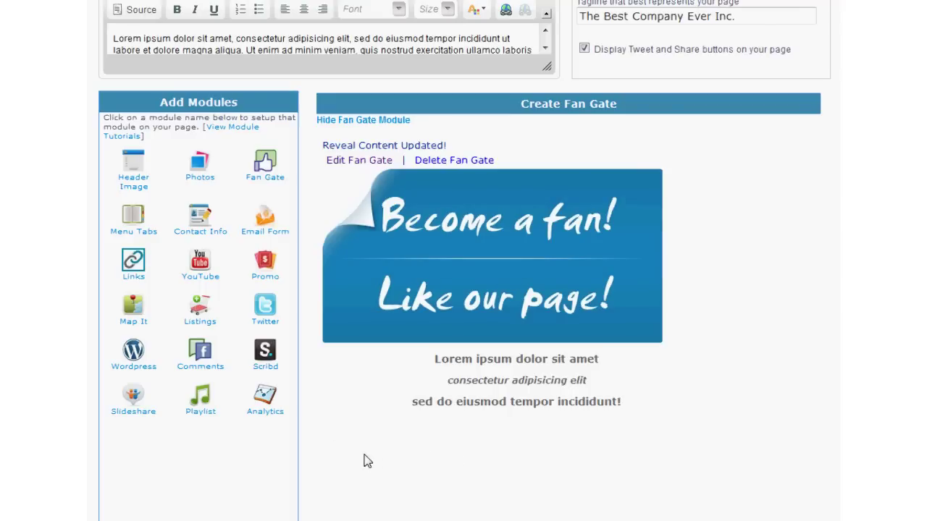
# Step: Add an 'About Us' menu tab linking to the pasted external about page, sort order 3
pyautogui.click(130, 227)
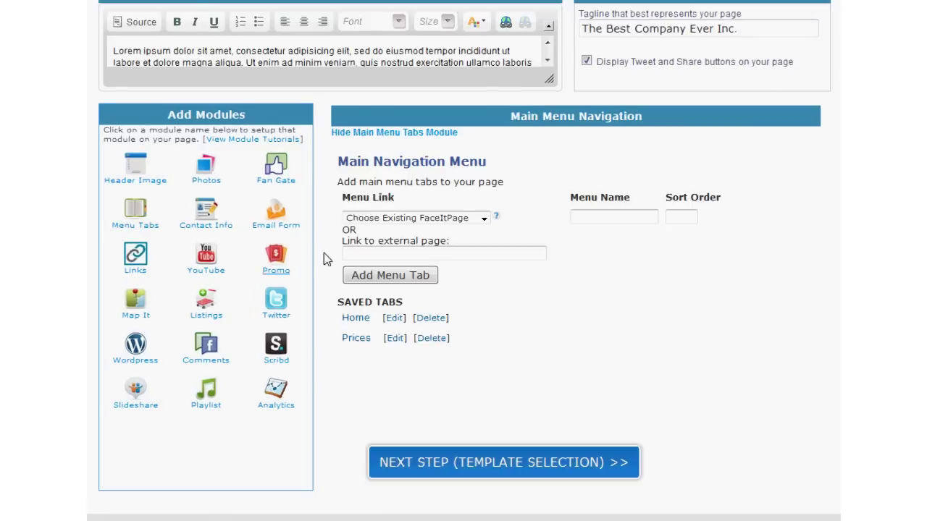
pyautogui.click(480, 221)
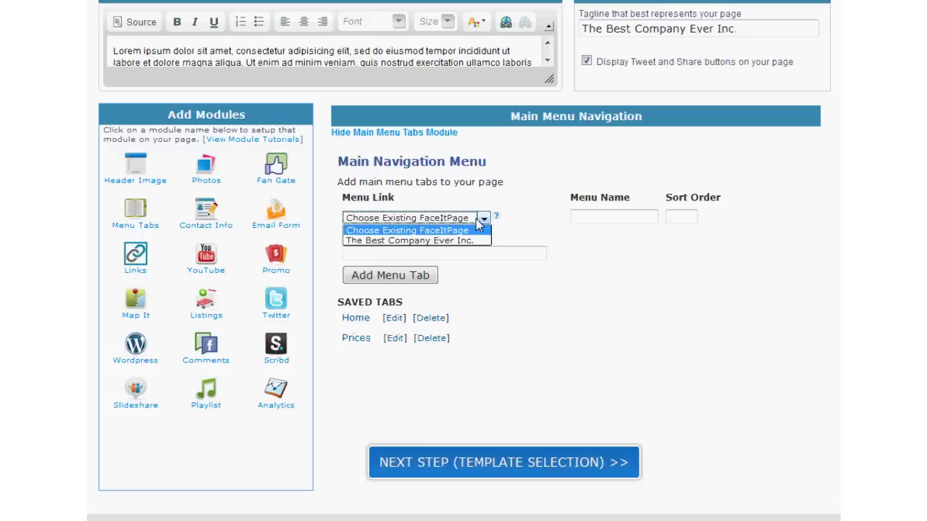
pyautogui.click(537, 251)
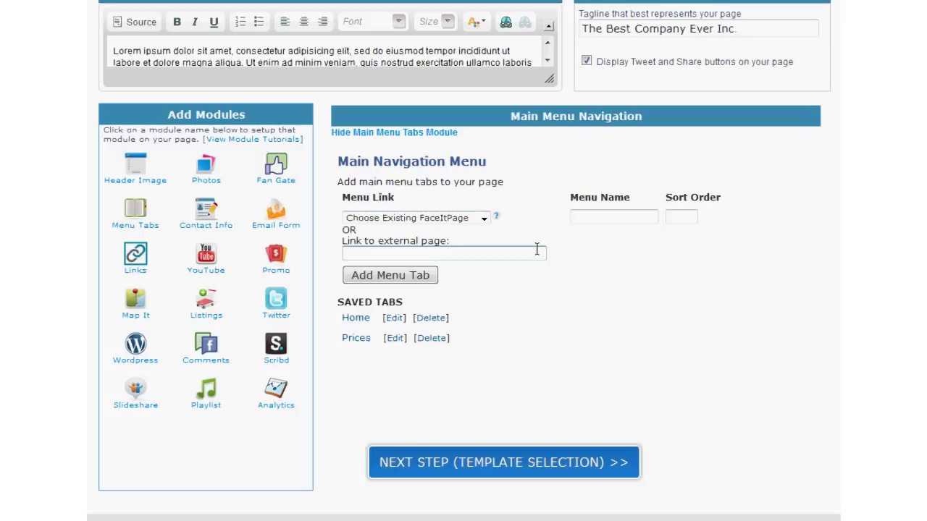
pyautogui.write('http://www.bestcompanyeverinc.com/about')
pyautogui.click(590, 216)
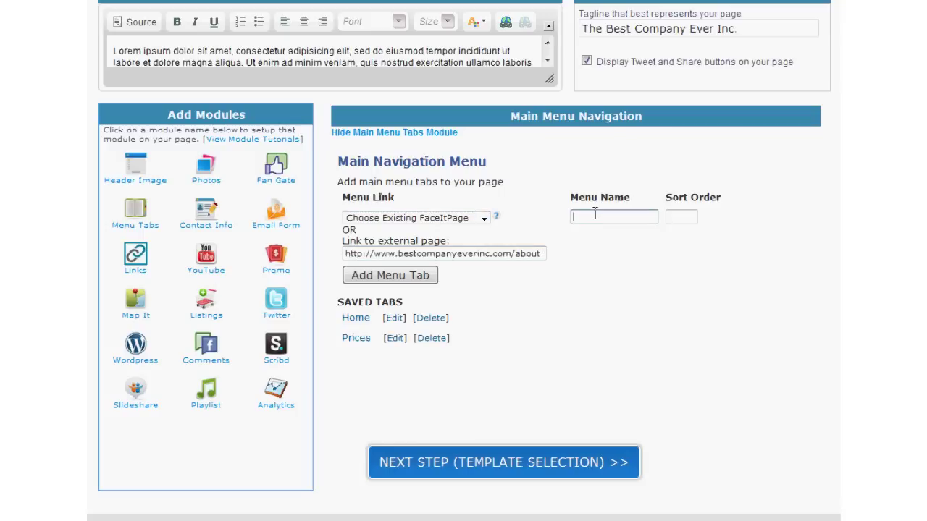
pyautogui.write('About Us')
pyautogui.press('Tab')
pyautogui.write('3')
pyautogui.click(414, 284)
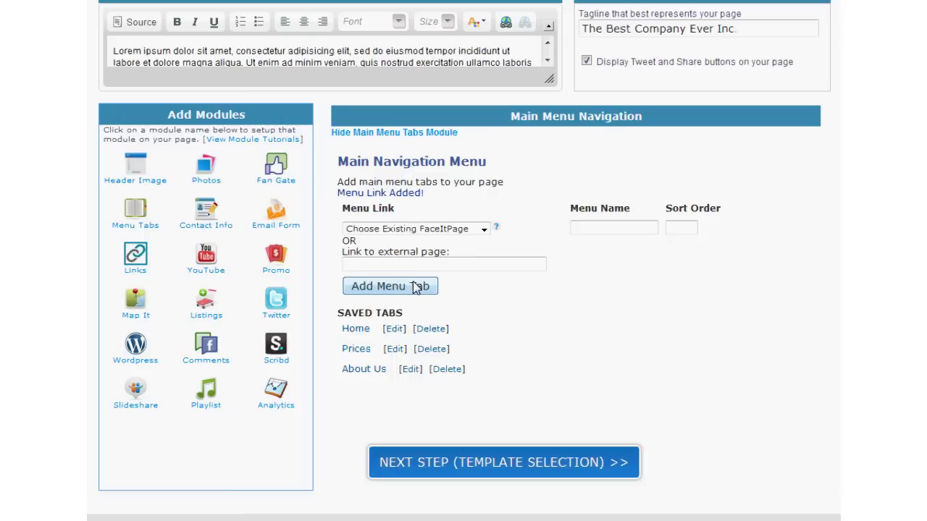
pyautogui.click(216, 227)
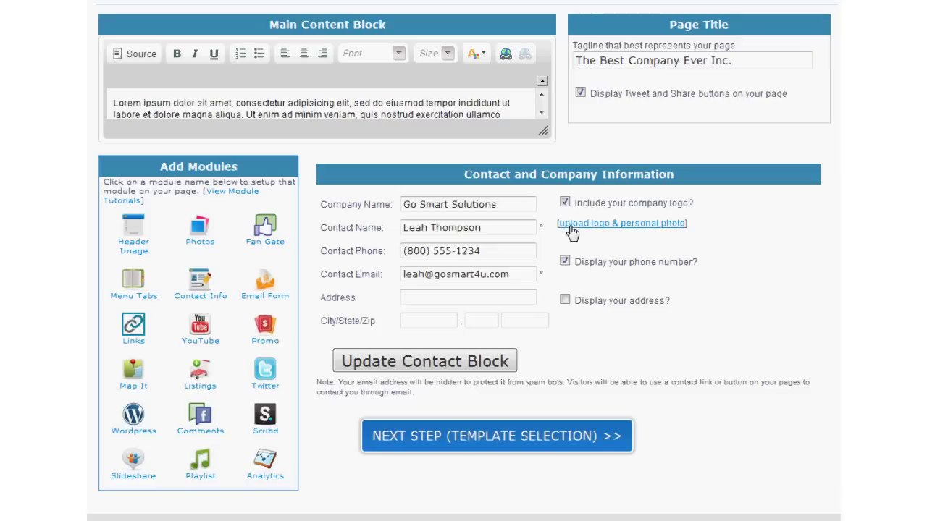
# Step: Save the Go Smart Solutions contact block and dismiss the update confirmation
pyautogui.click(456, 361)
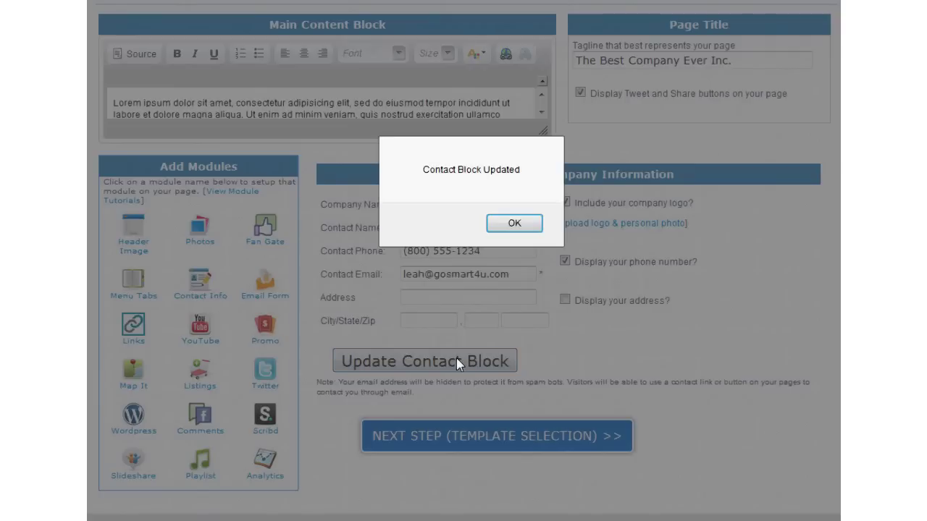
pyautogui.click(513, 222)
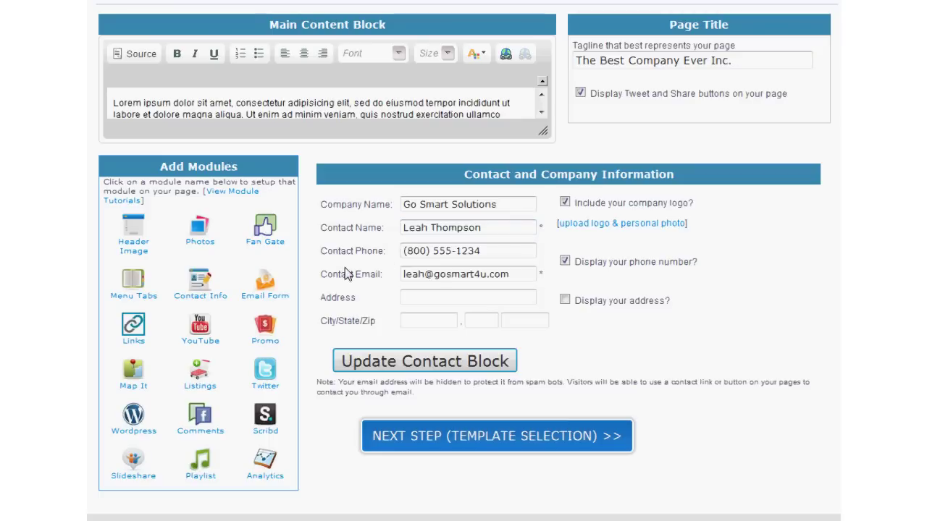
# Step: Save and preview the 'Contact TBCE' email form
pyautogui.click(275, 293)
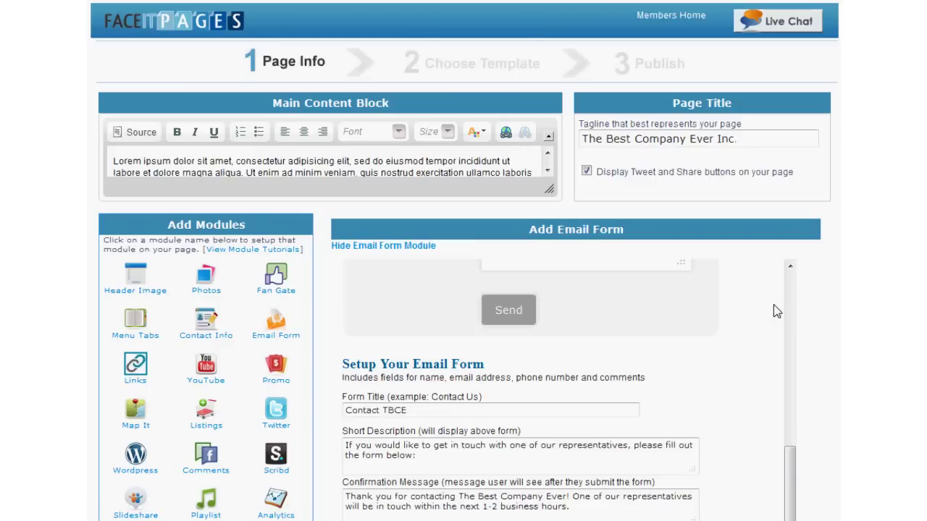
pyautogui.scroll(-3, 774, 304)
pyautogui.scroll(-1, 788, 370)
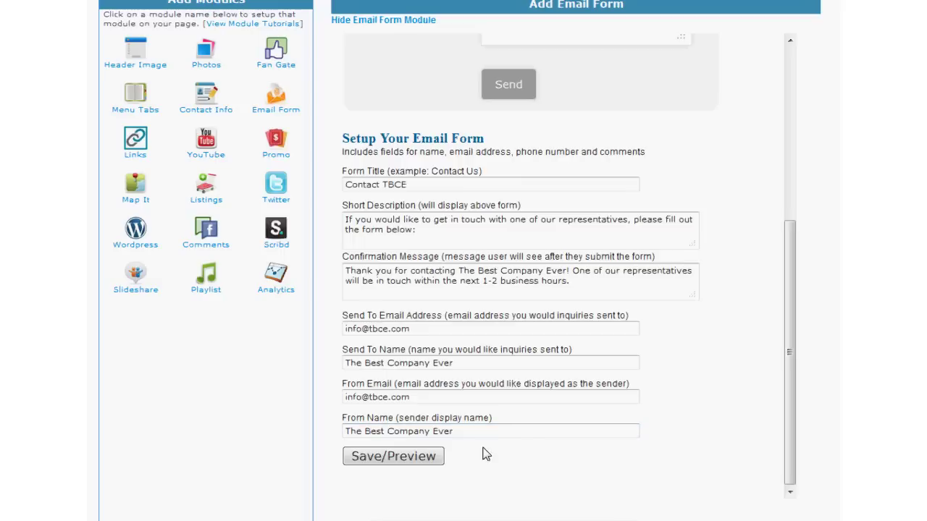
pyautogui.click(391, 456)
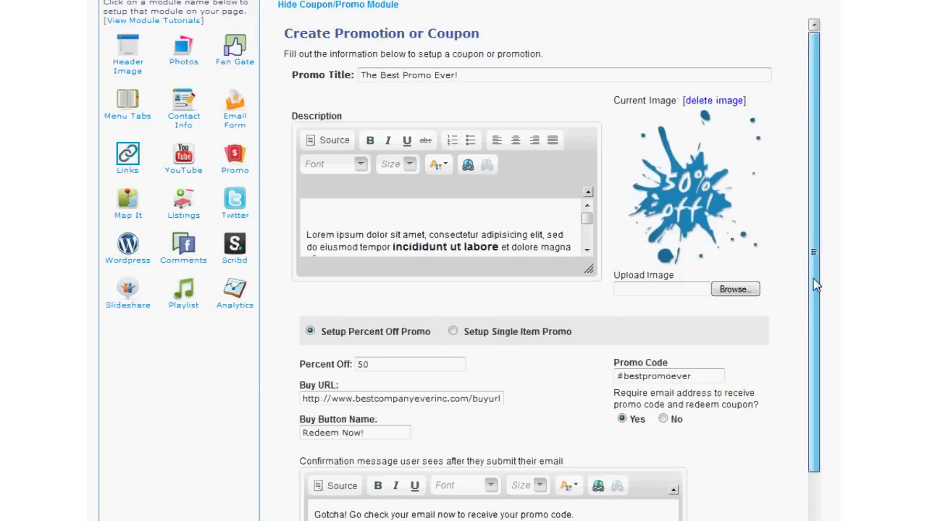
# Step: Try the single-item promo option, then keep the 50% off percent-off coupon promo
pyautogui.moveTo(813, 279); pyautogui.dragTo(811, 349)
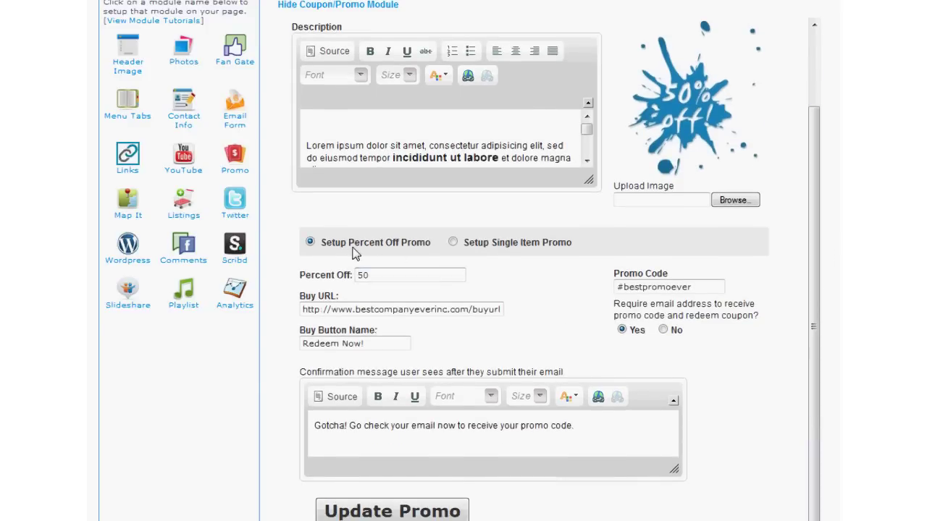
pyautogui.click(452, 243)
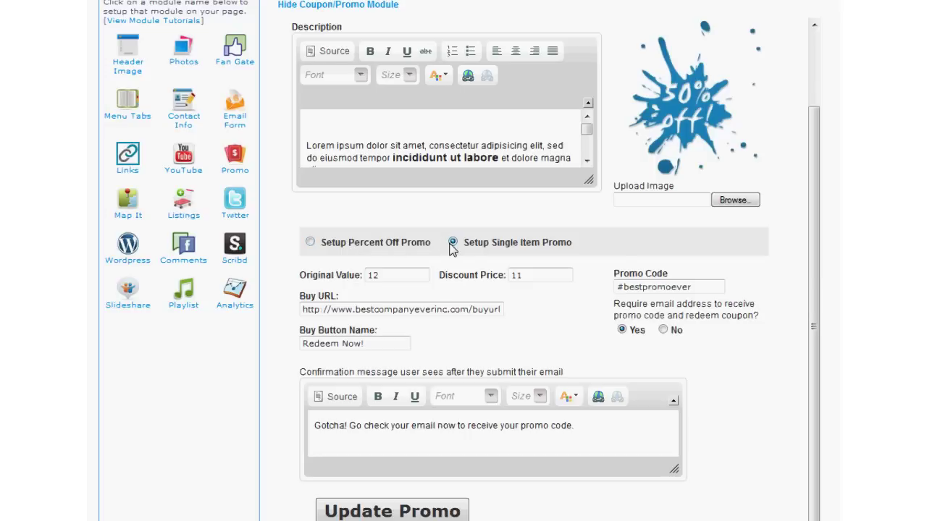
pyautogui.click(310, 243)
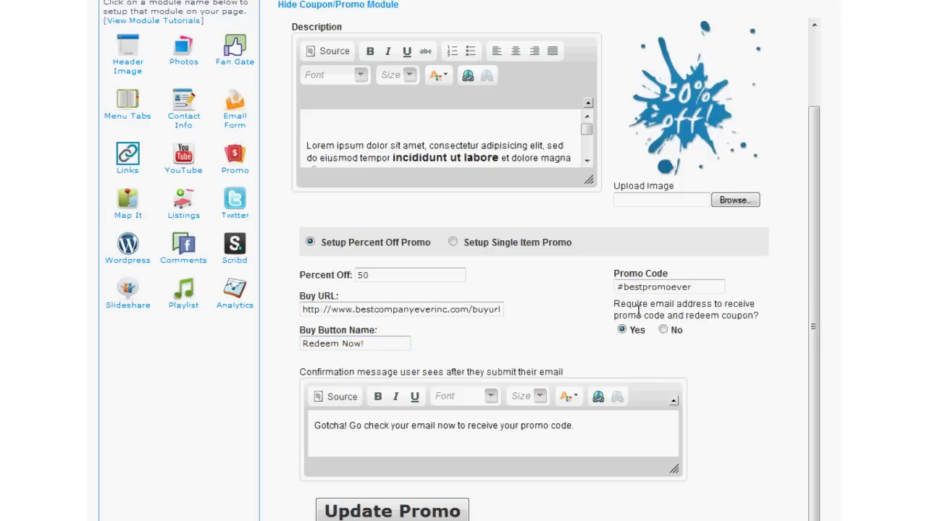
pyautogui.scroll(3, 639, 304)
pyautogui.moveTo(816, 371); pyautogui.dragTo(817, 495)
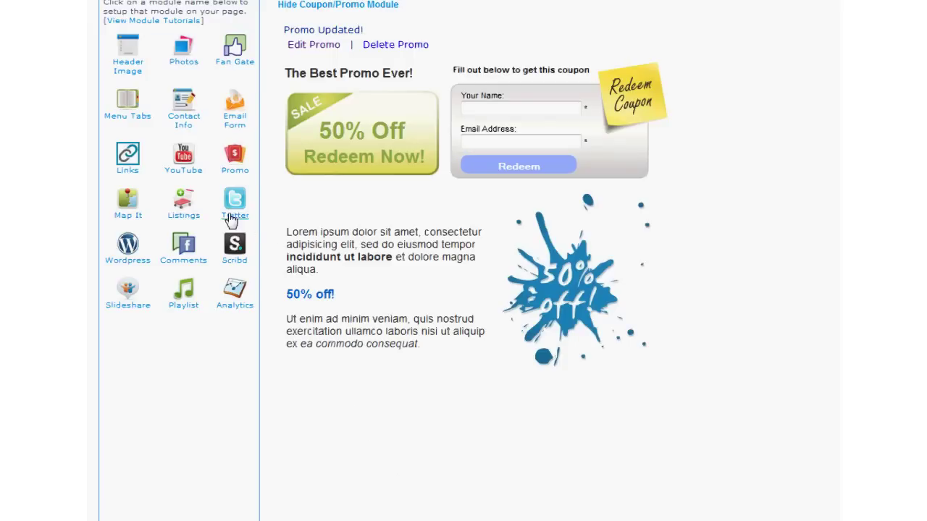
pyautogui.click(184, 171)
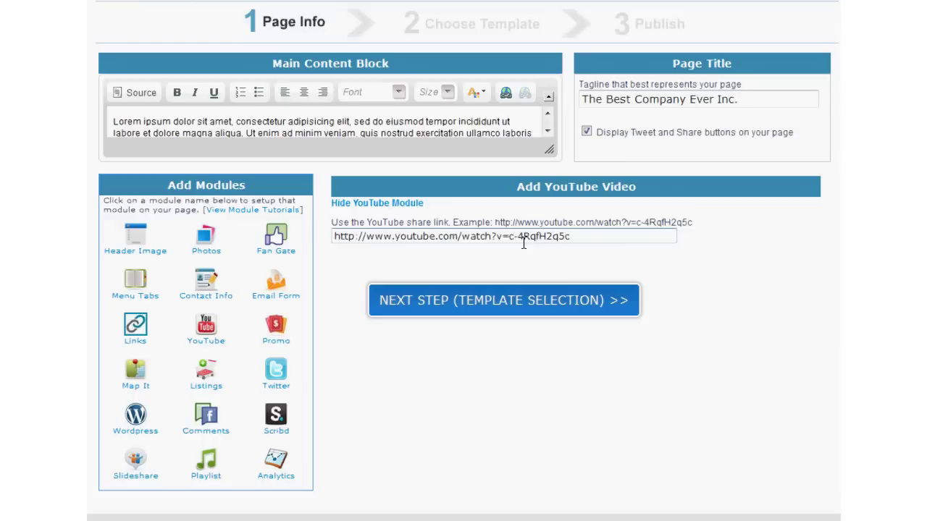
# Step: Save the 'The Best Listing Ever!' product listing priced at $600,000
pyautogui.click(207, 386)
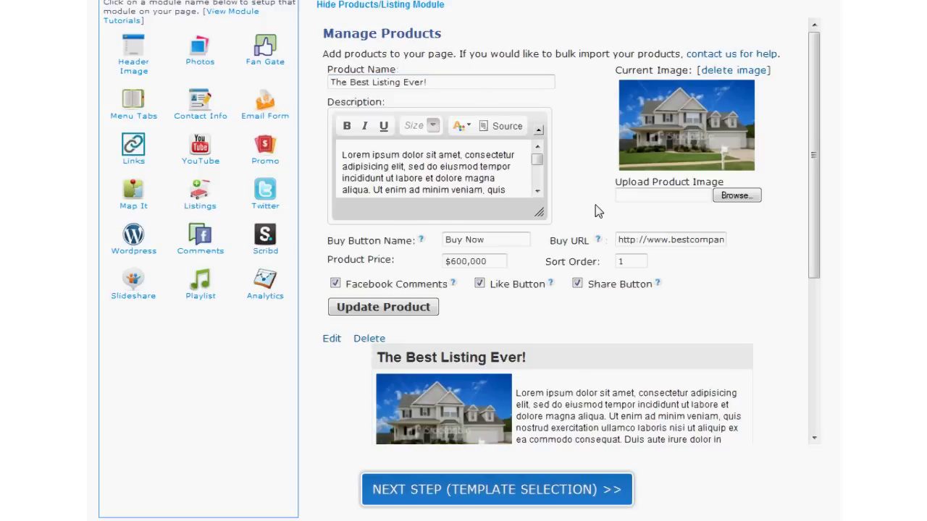
pyautogui.click(416, 308)
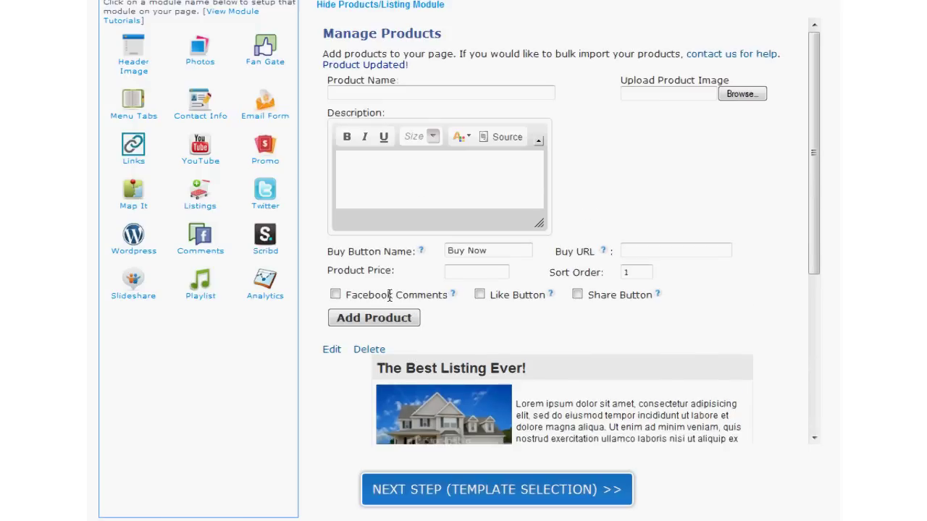
# Step: Open the Wordpress blog feed module, then the Facebook comment box module
pyautogui.click(140, 251)
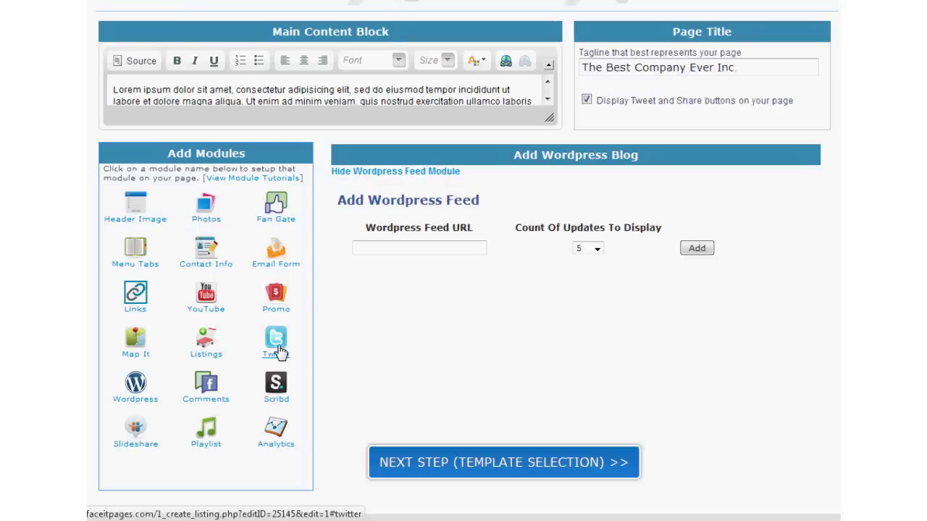
pyautogui.click(220, 399)
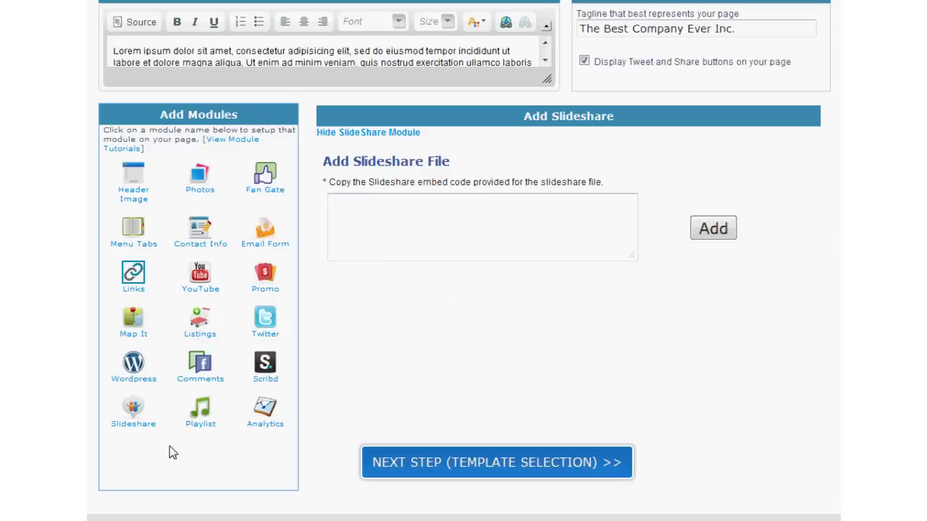
# Step: Open the Music Playlist module, then the Google Analytics tracking module
pyautogui.click(201, 423)
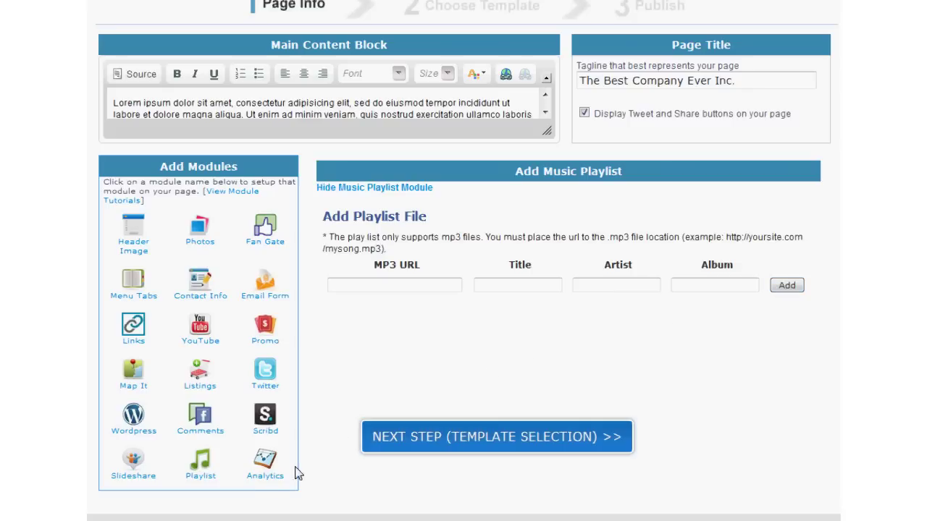
pyautogui.click(266, 472)
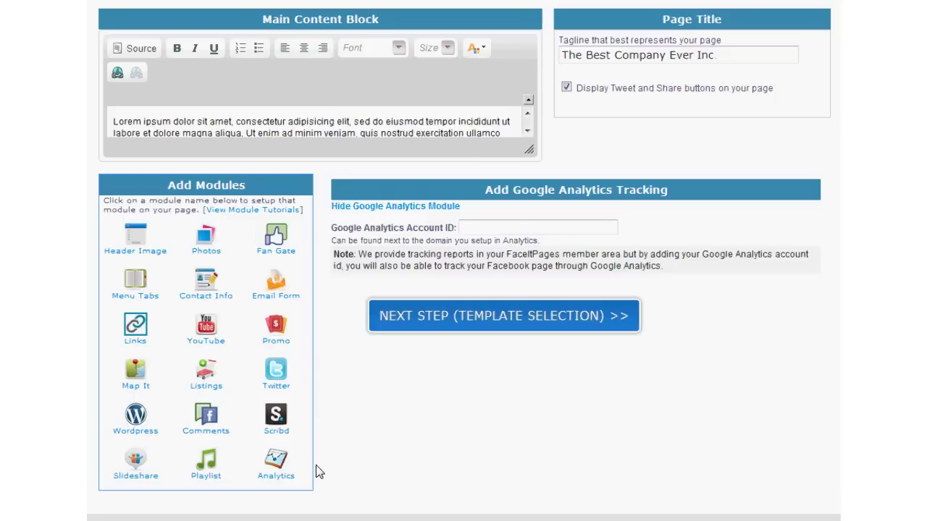
# Step: Browse the template thumbnails and preview the page in the Purple Top Menu template
pyautogui.click(548, 333)
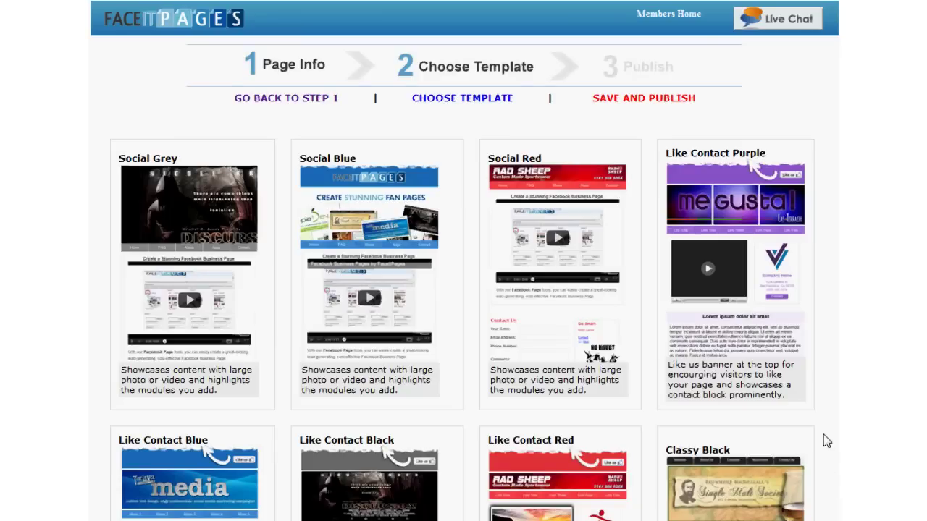
pyautogui.scroll(-2, 826, 441)
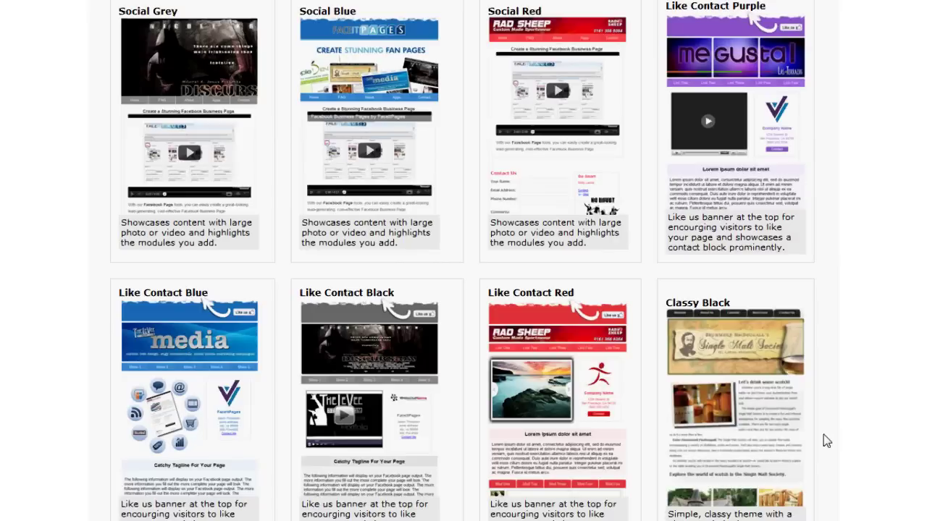
pyautogui.scroll(-3, 826, 441)
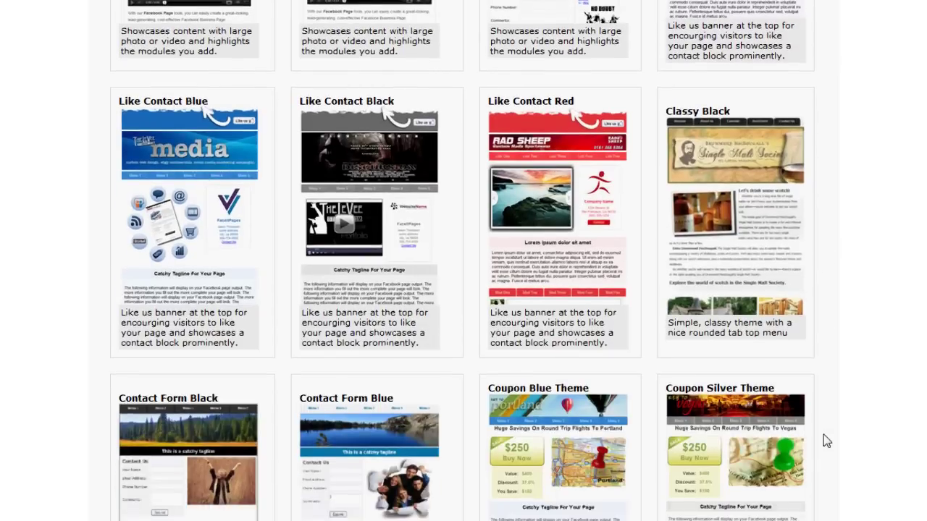
pyautogui.scroll(-3, 827, 442)
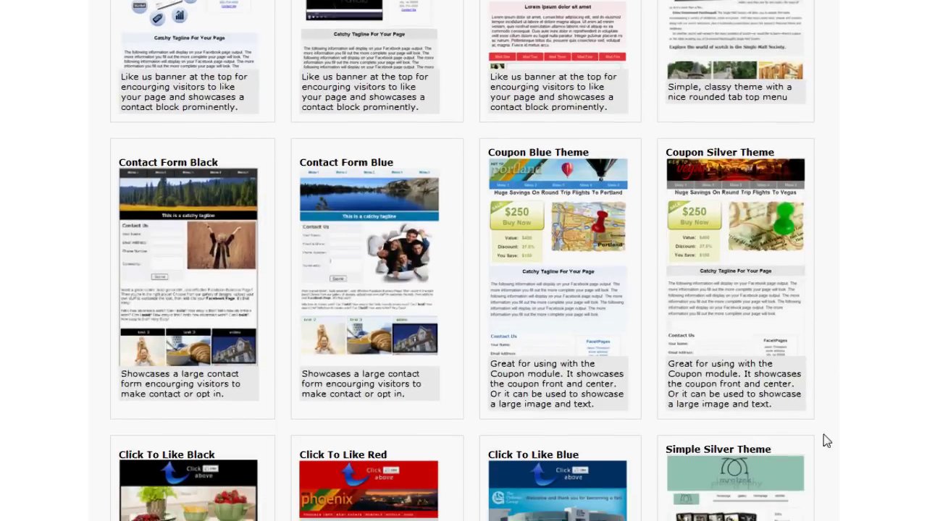
pyautogui.scroll(-3, 826, 441)
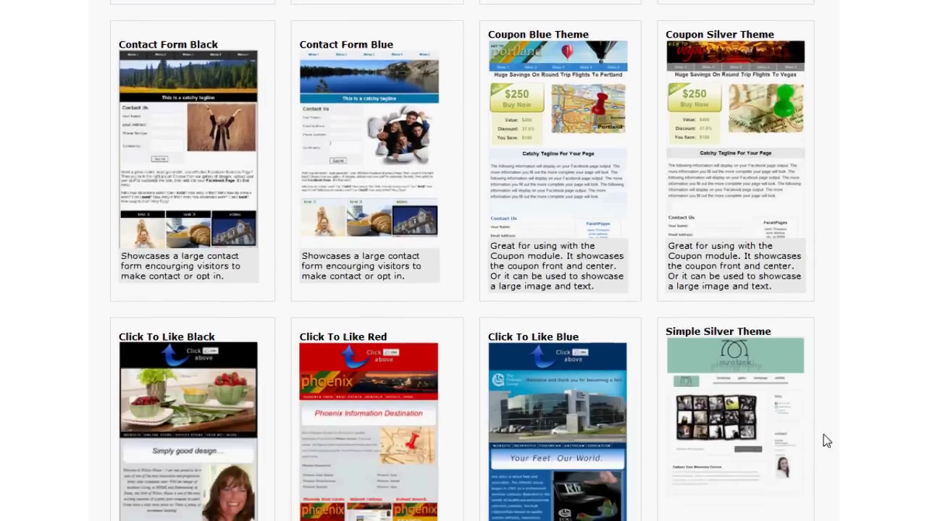
pyautogui.scroll(-4, 826, 441)
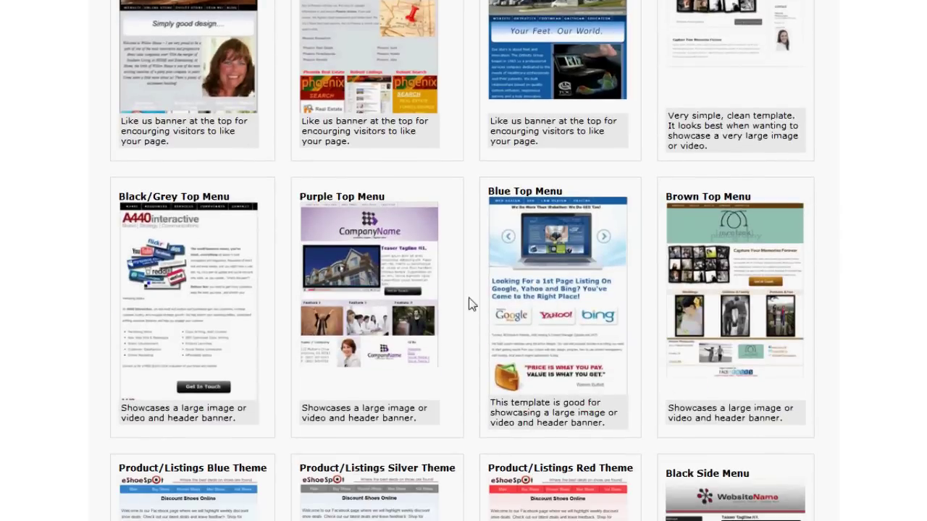
pyautogui.click(423, 294)
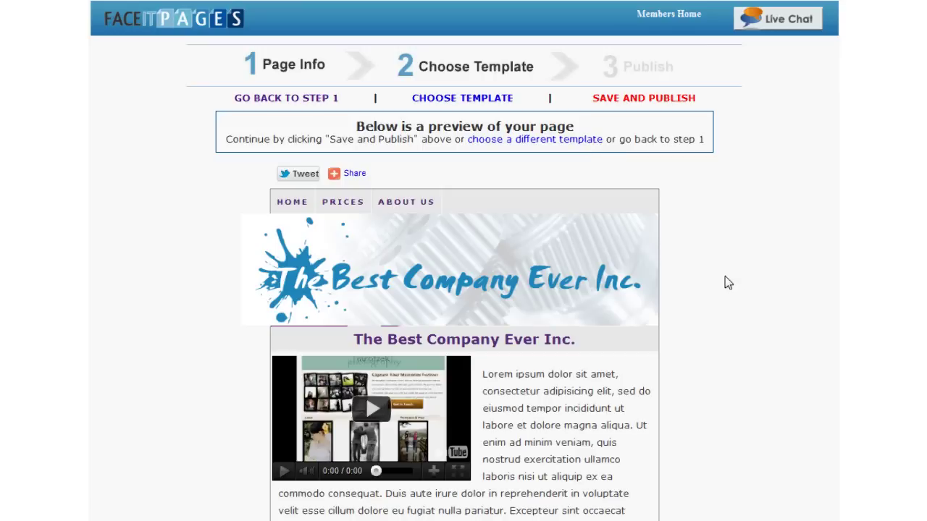
# Step: Scroll the preview past the Contact TBCE form, map, 50% off promo and product listing
pyautogui.scroll(-5, 725, 276)
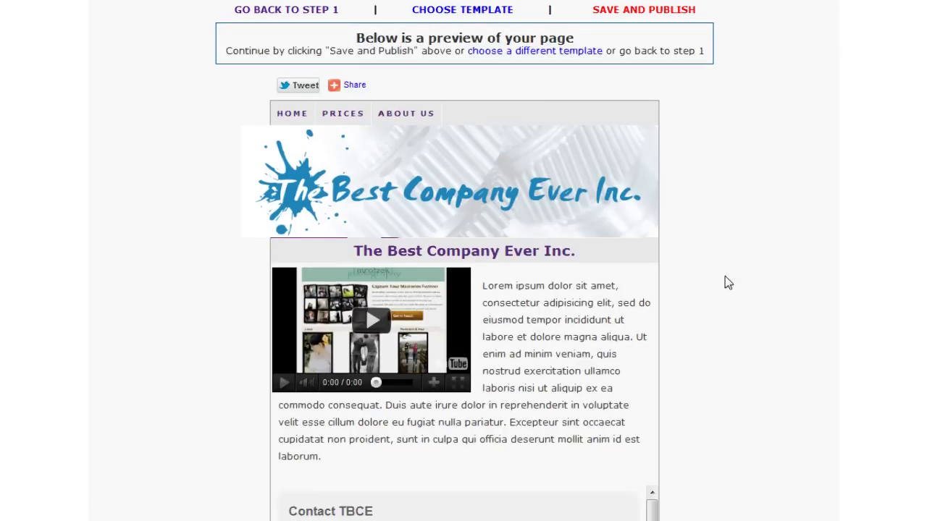
pyautogui.scroll(-5, 725, 276)
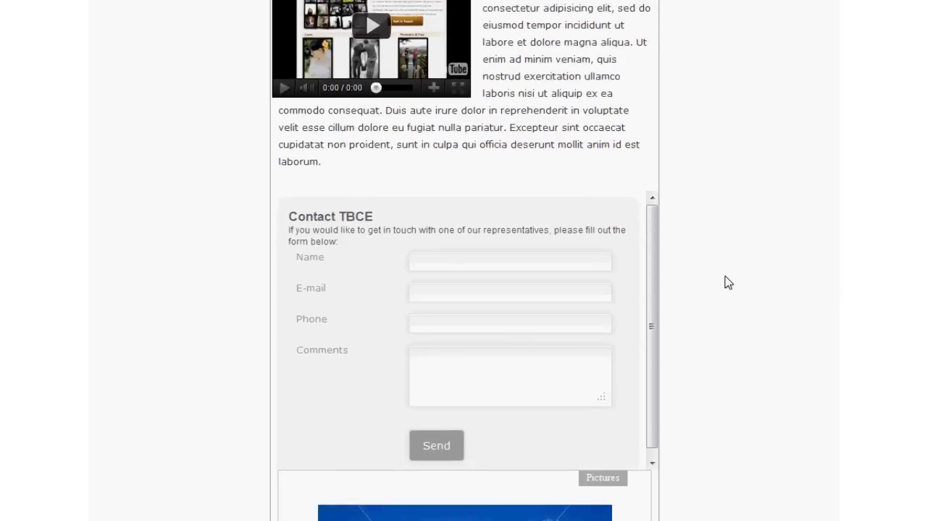
pyautogui.scroll(-15, 691, 249)
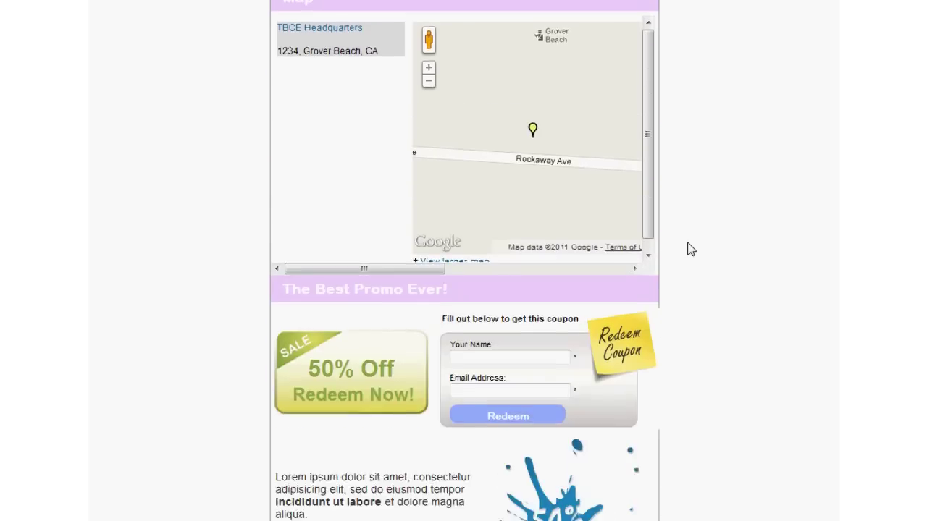
pyautogui.scroll(-6, 691, 249)
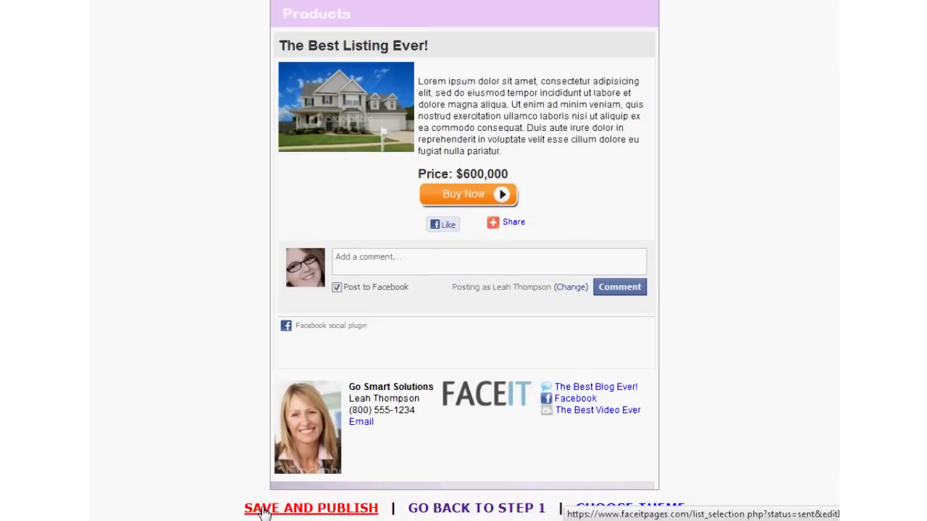
# Step: Save and publish the finished business page
pyautogui.click(264, 510)
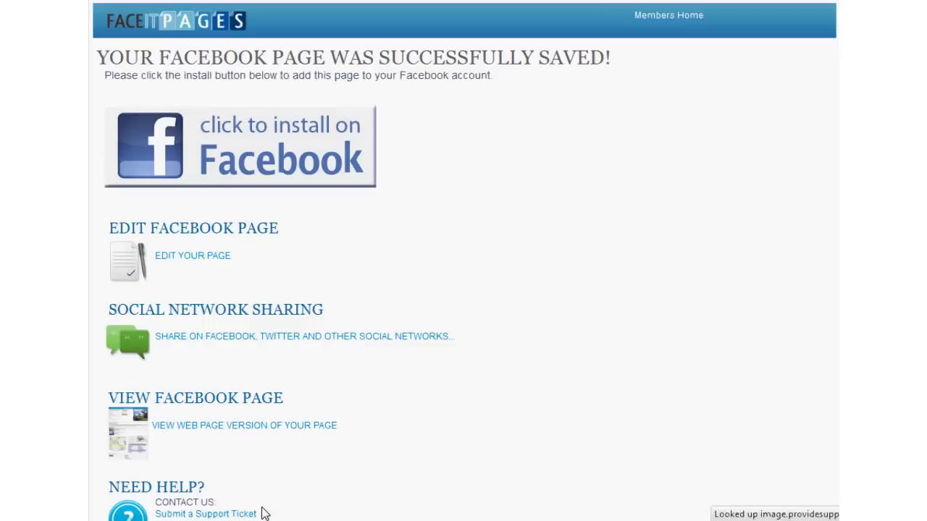